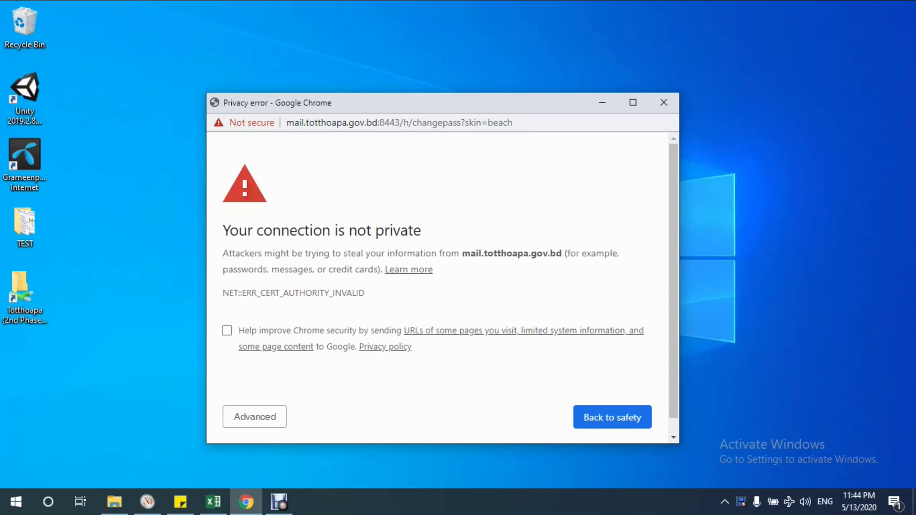
- Highlight the 'not private' warning text, then close Chrome's privacy-error window for the mail server
drag(229, 231, 422, 231)
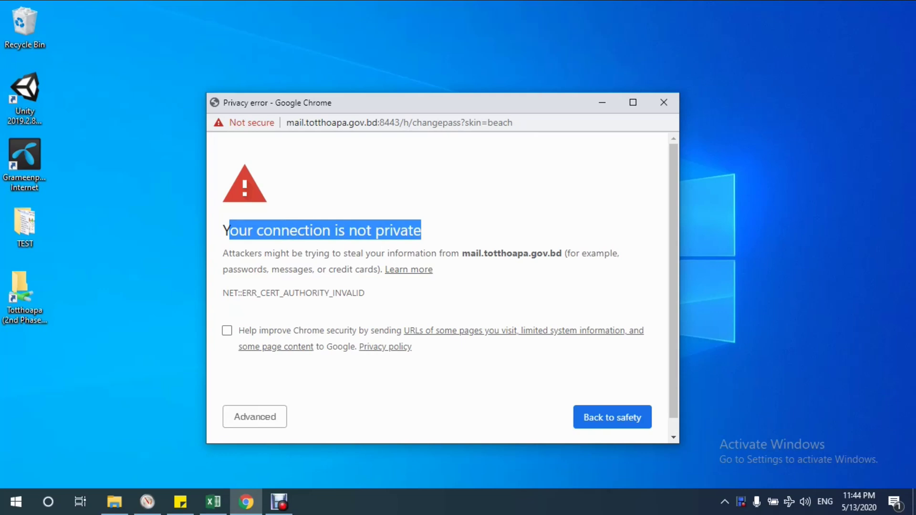
drag(445, 253, 562, 253)
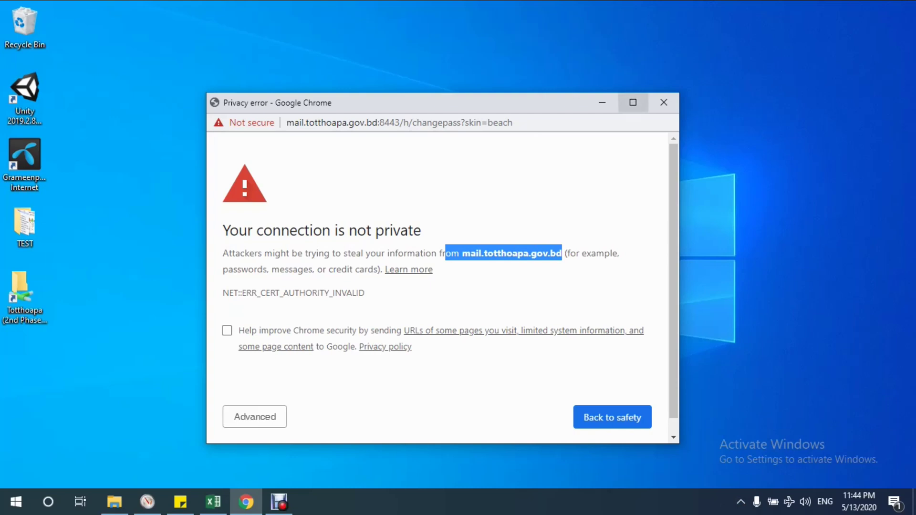
click(664, 102)
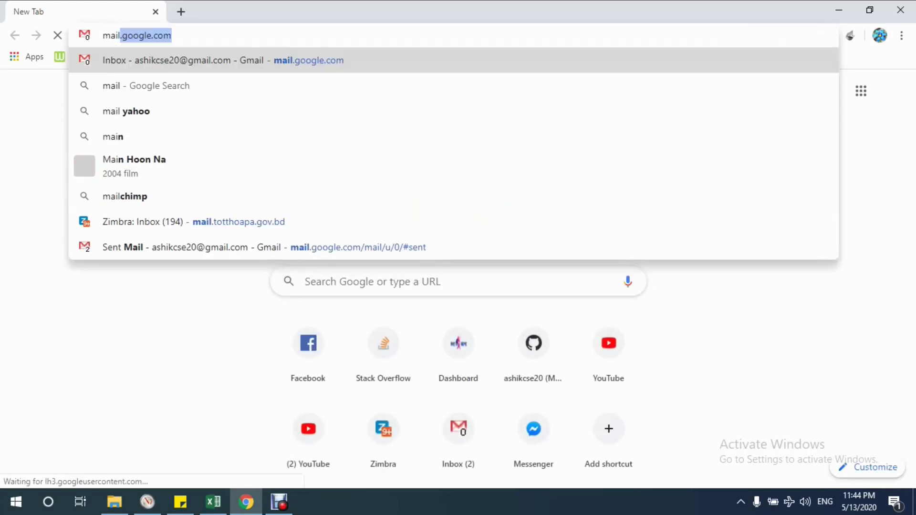
- Load the mail.totthoapa.gov.bd sign-in page and check its Not secure connection details
text(.totthoapa.gov.bd)
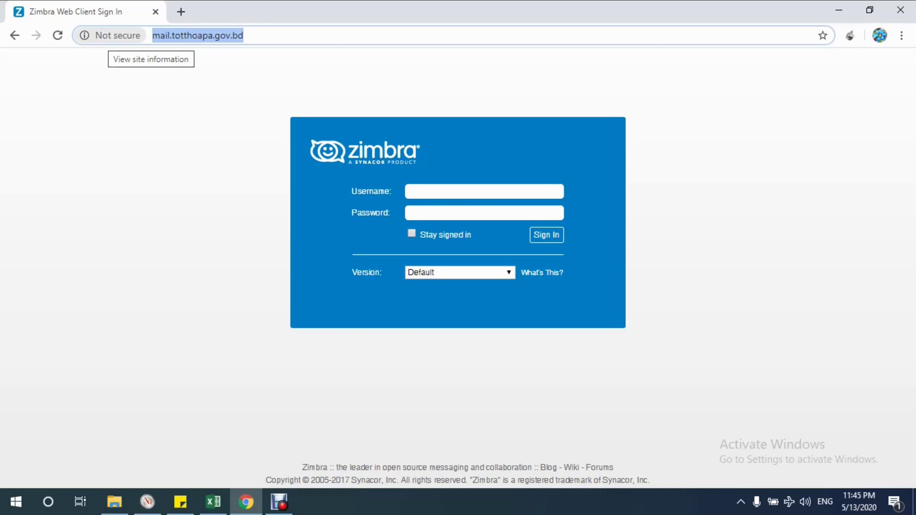
click(111, 35)
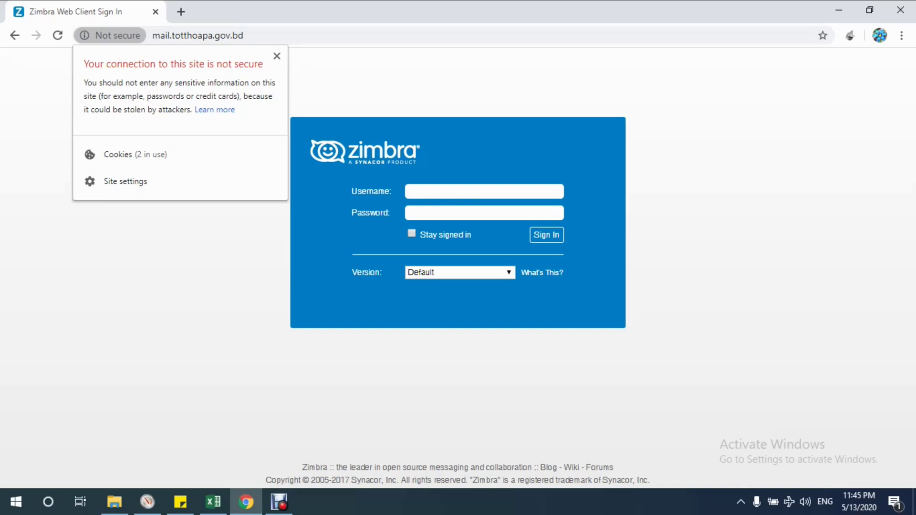
key(Escape)
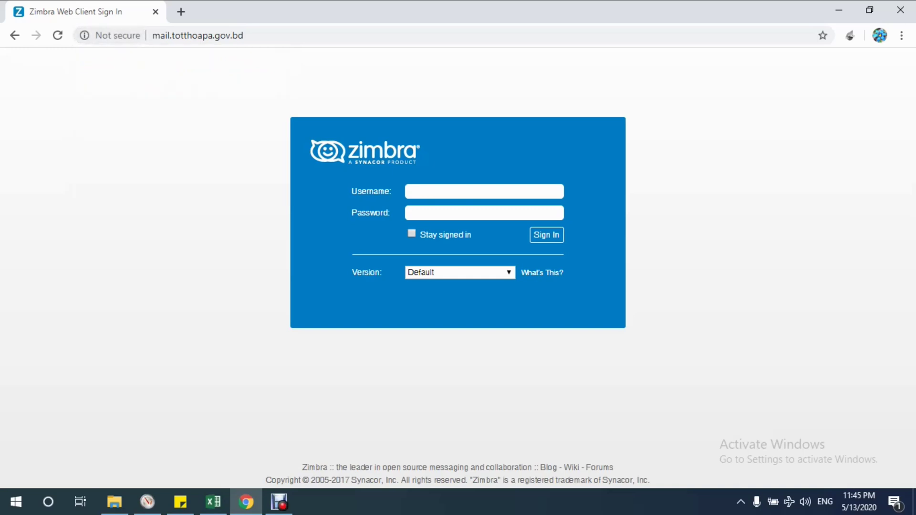
- Sign in to Zimbra with the account username and password
click(407, 191)
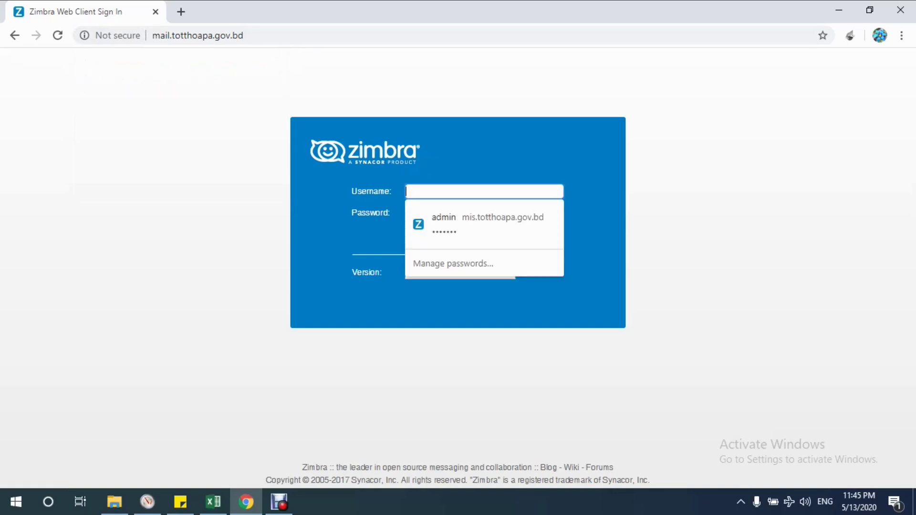
text(ap1)
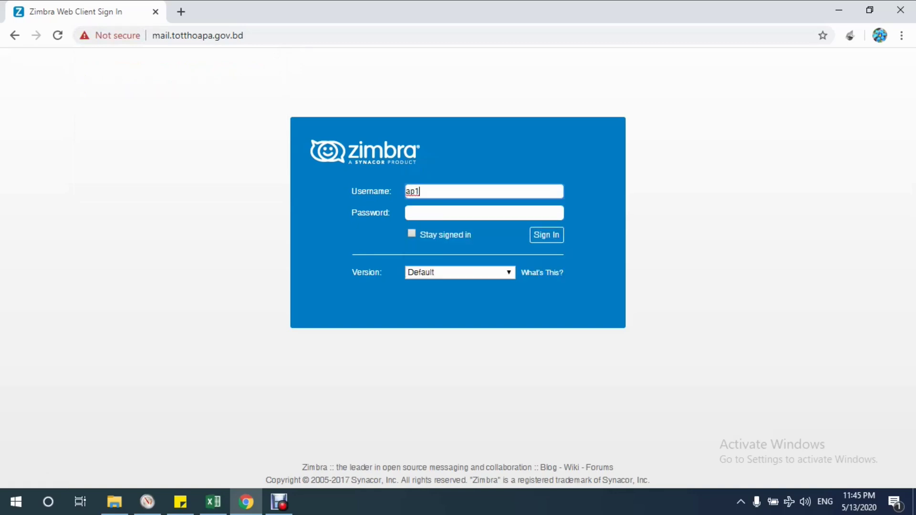
key(Tab)
text(•••)
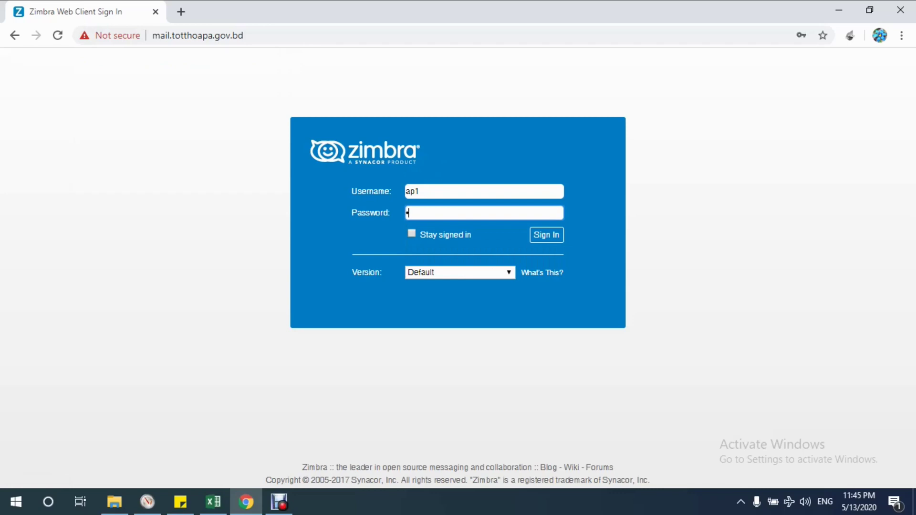
text(••••••)
key(Return)
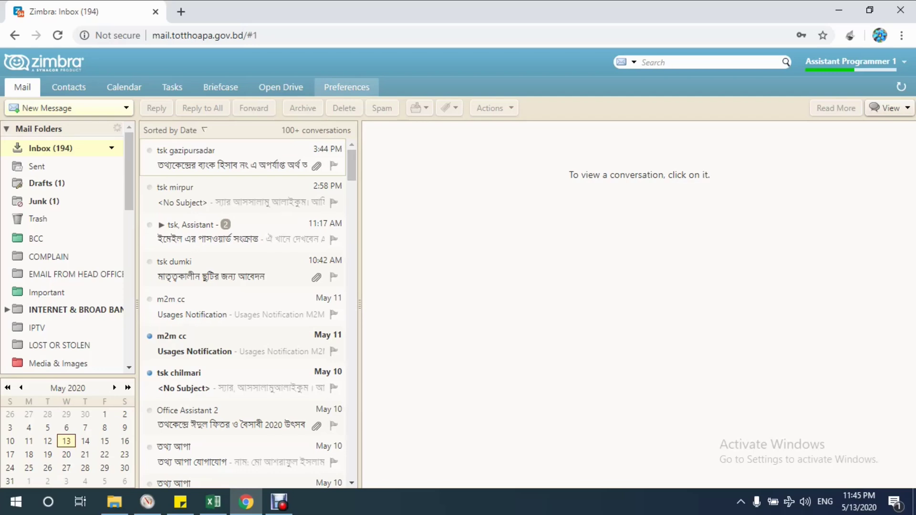
- From Preferences, launch Change Password and centre the loading popup on screen
click(347, 87)
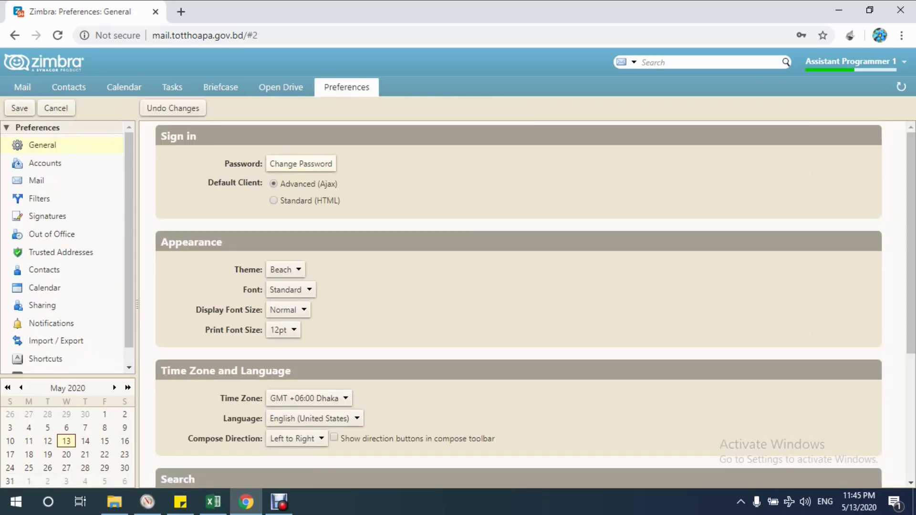
click(301, 164)
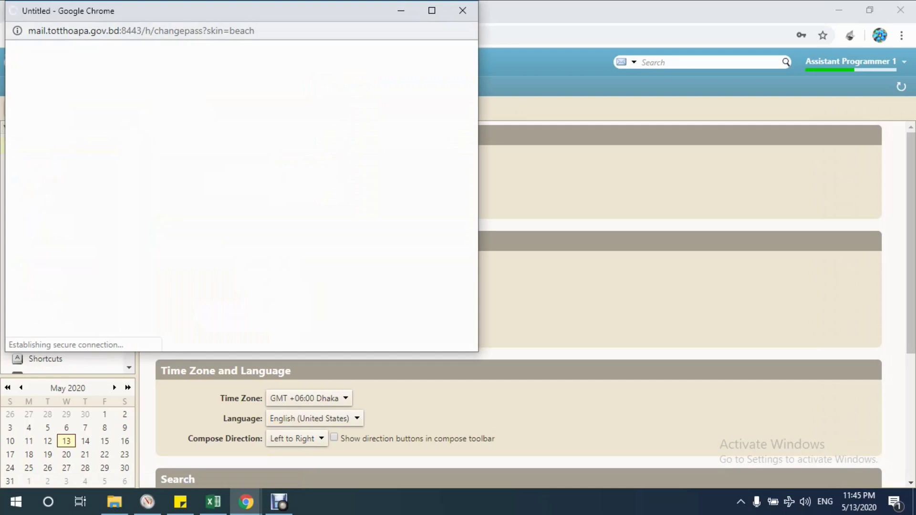
drag(228, 22, 413, 116)
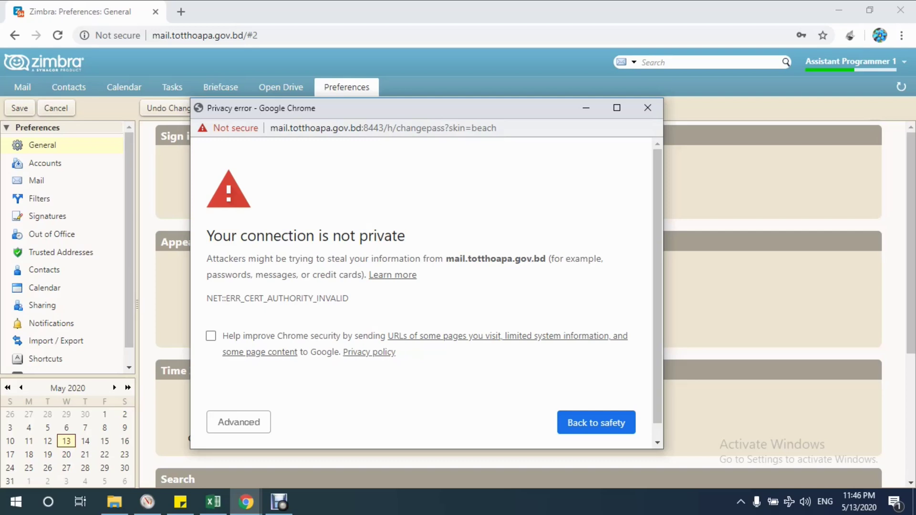
- Highlight the popup's privacy warning, move it aside, and reveal the proceed option
drag(213, 236, 405, 236)
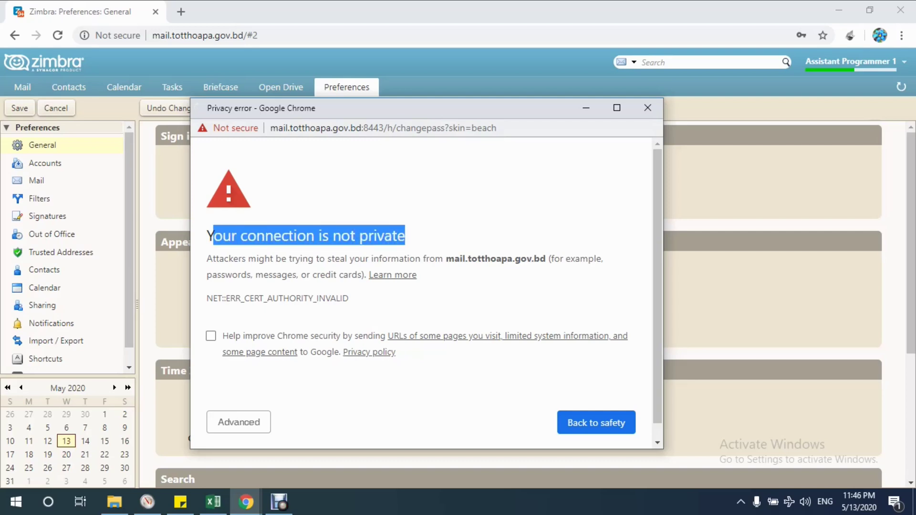
drag(331, 258, 491, 258)
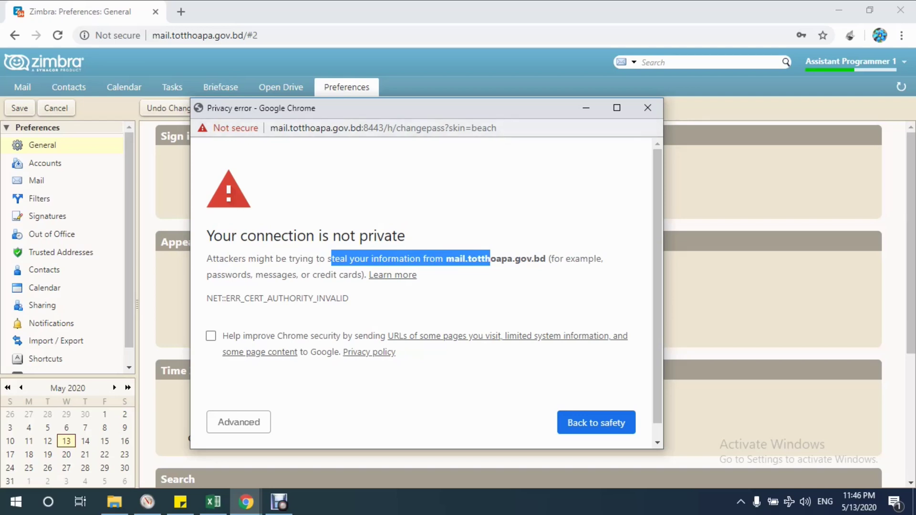
drag(389, 112, 357, 80)
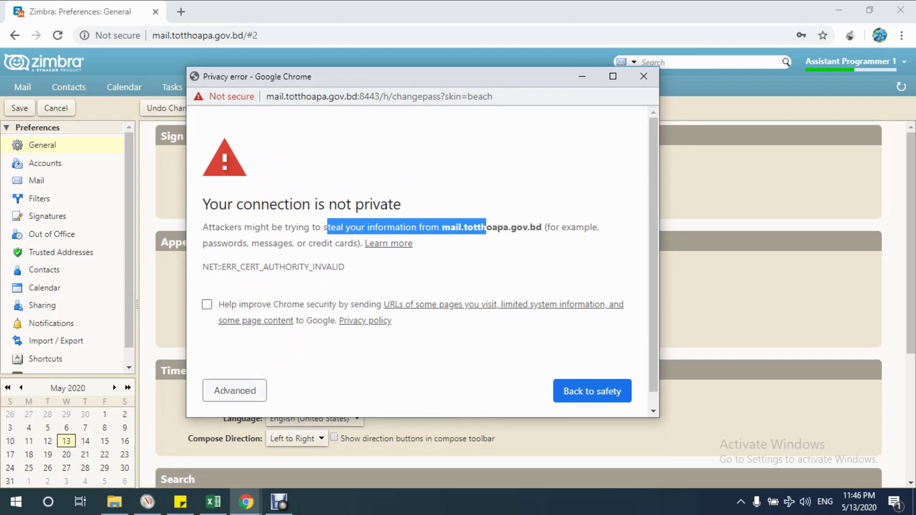
key(Return)
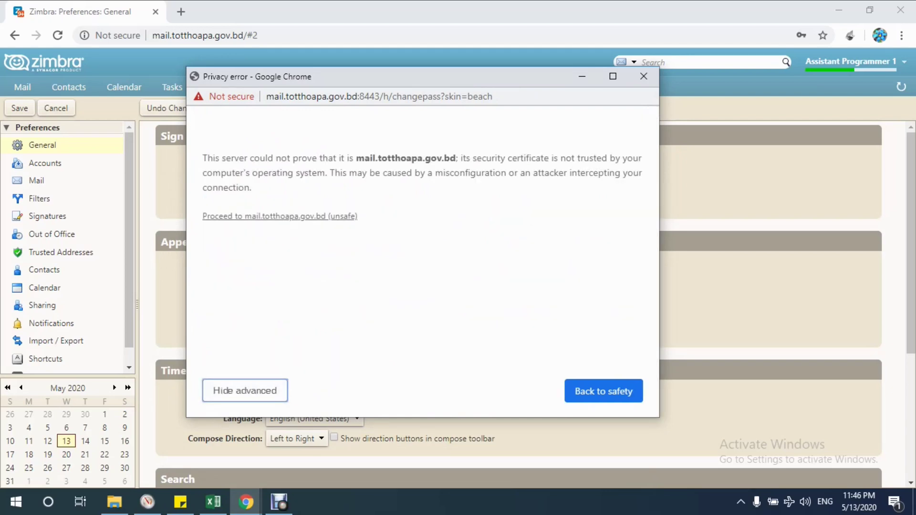
- Highlight the server identity warning, the change-password page address and the unsafe proceed link
drag(207, 158, 458, 158)
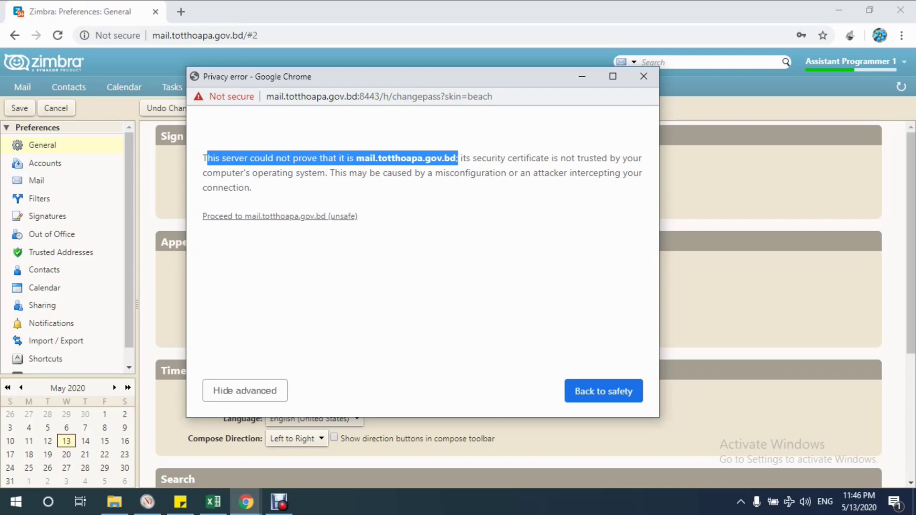
drag(267, 96, 390, 97)
drag(359, 216, 202, 216)
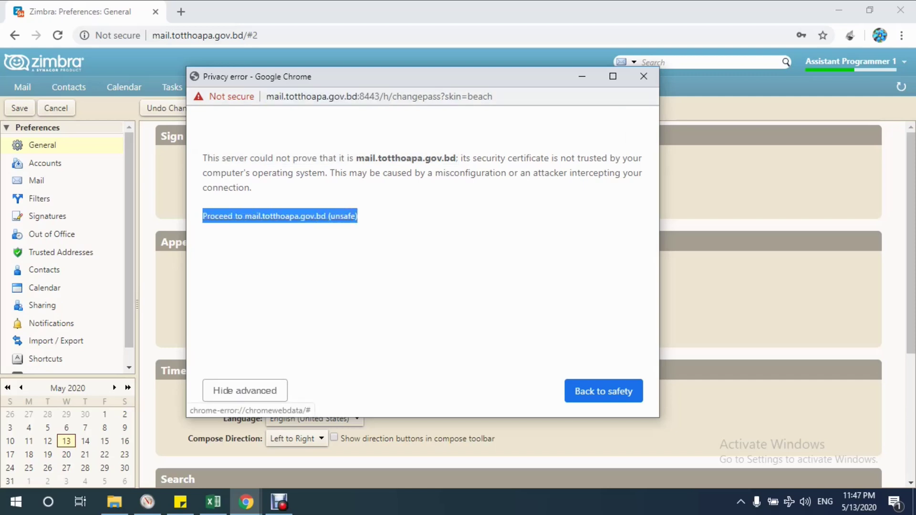
- Proceed past the warning, enter the old and new passwords, submit, and close the popup
click(205, 216)
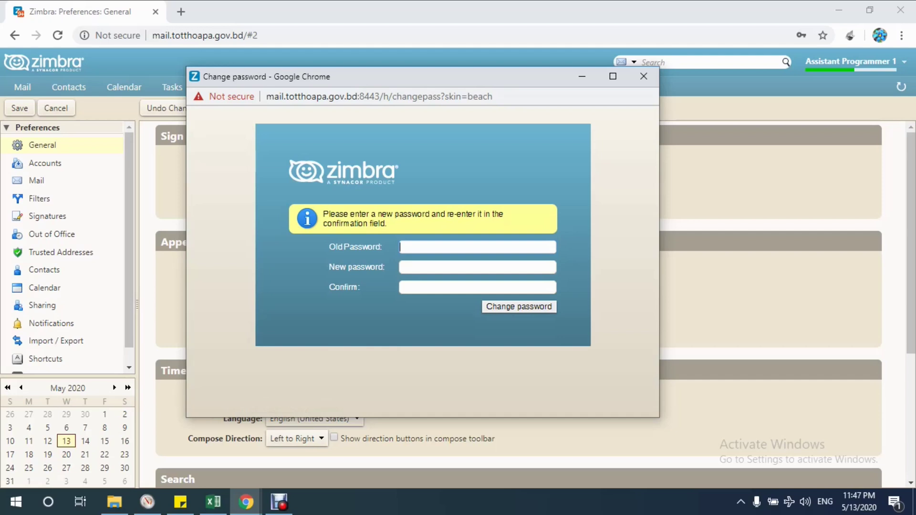
text(*********)
click(404, 267)
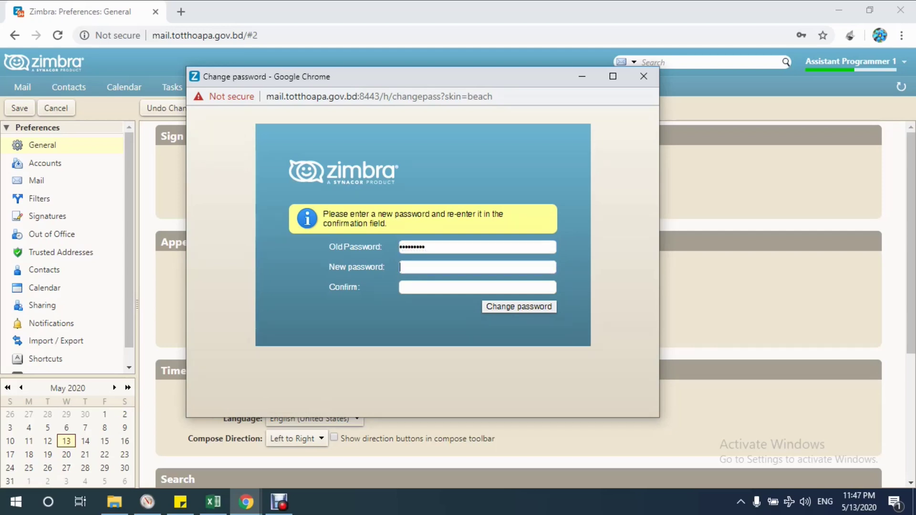
text(********)
click(403, 287)
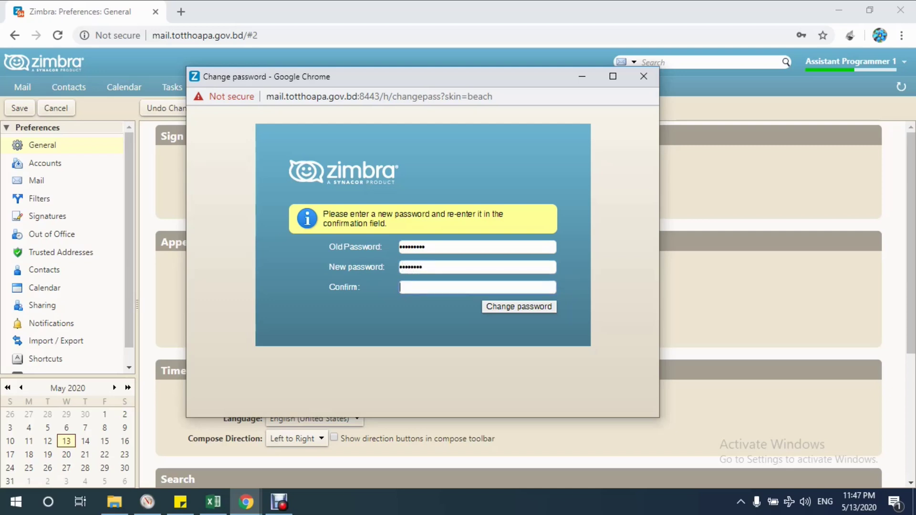
text(********)
key(Return)
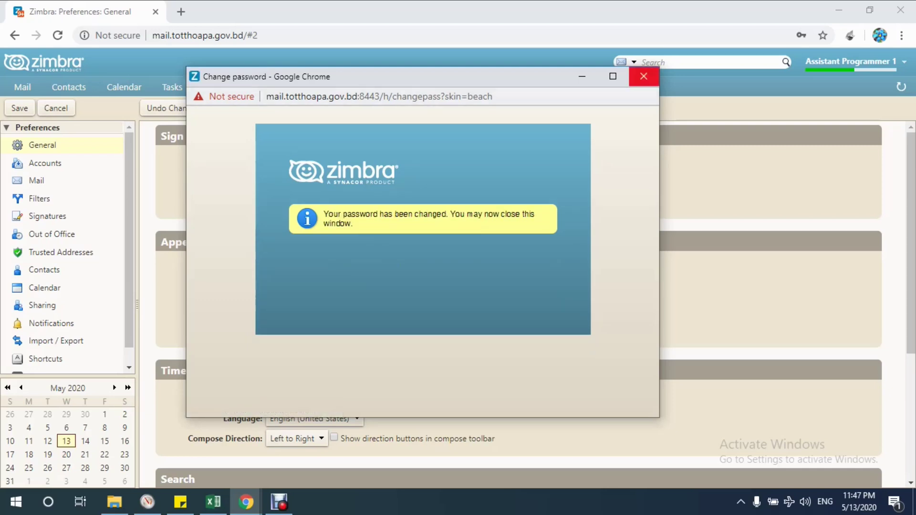
click(644, 76)
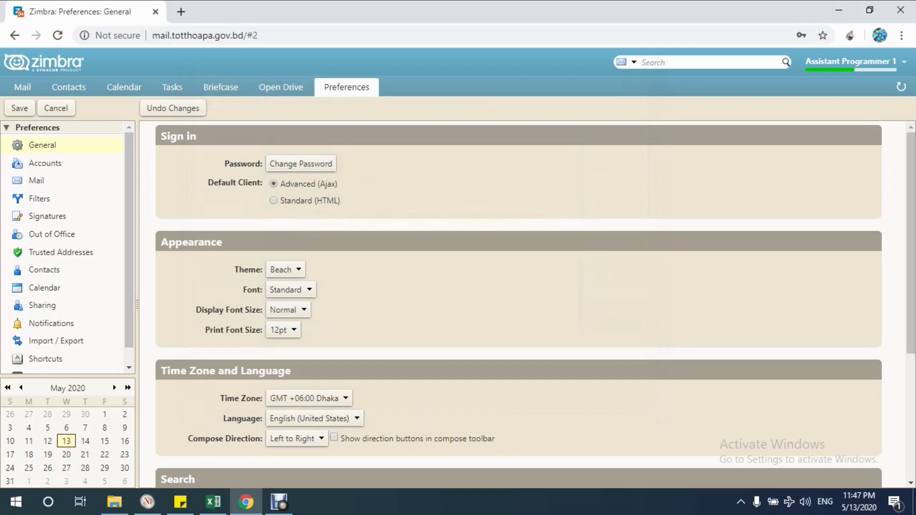
- Sign out via the account menu and sign back in with the username and new password
click(851, 62)
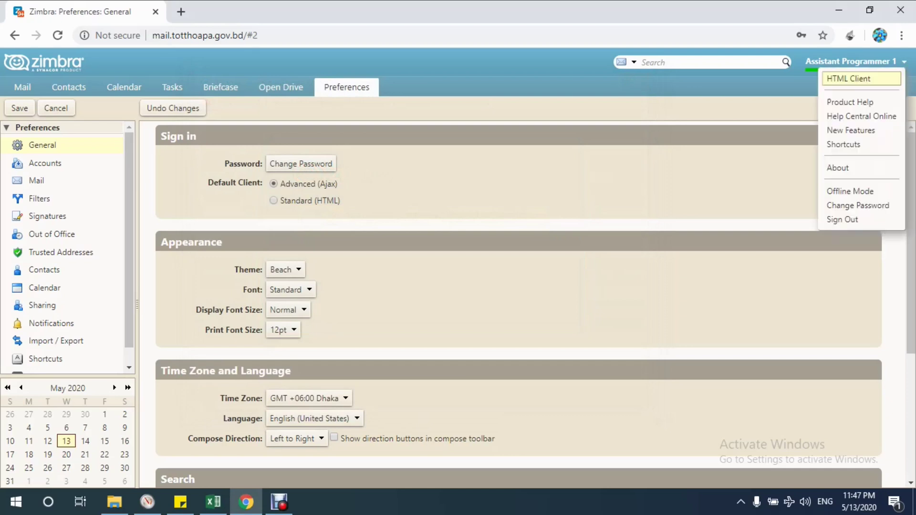
click(840, 220)
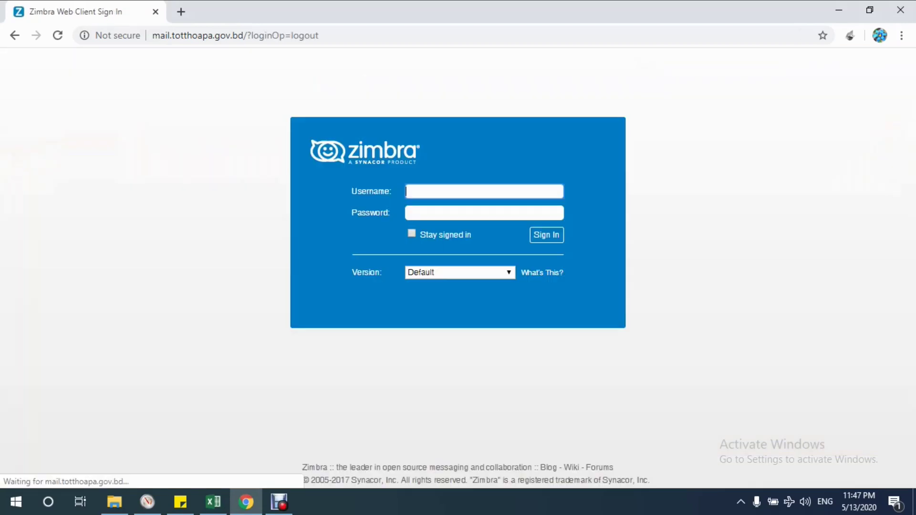
text(ap1)
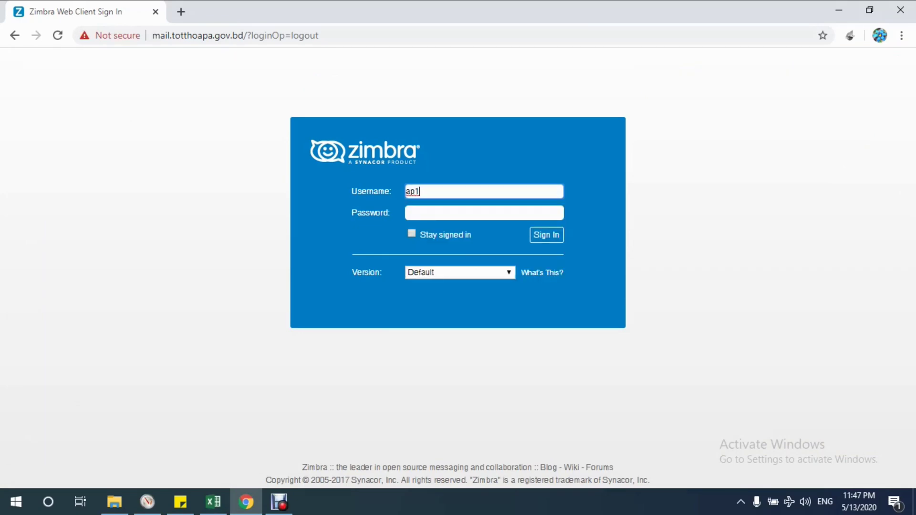
click(407, 213)
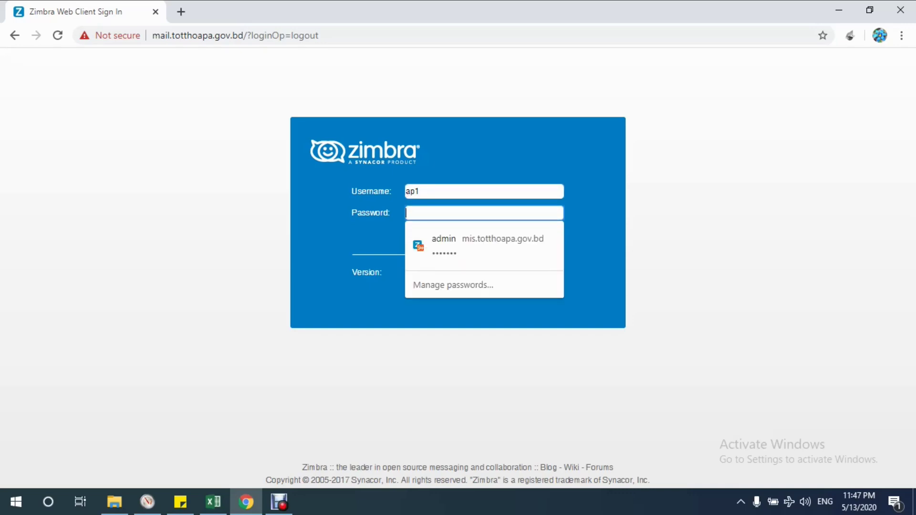
text(aa)
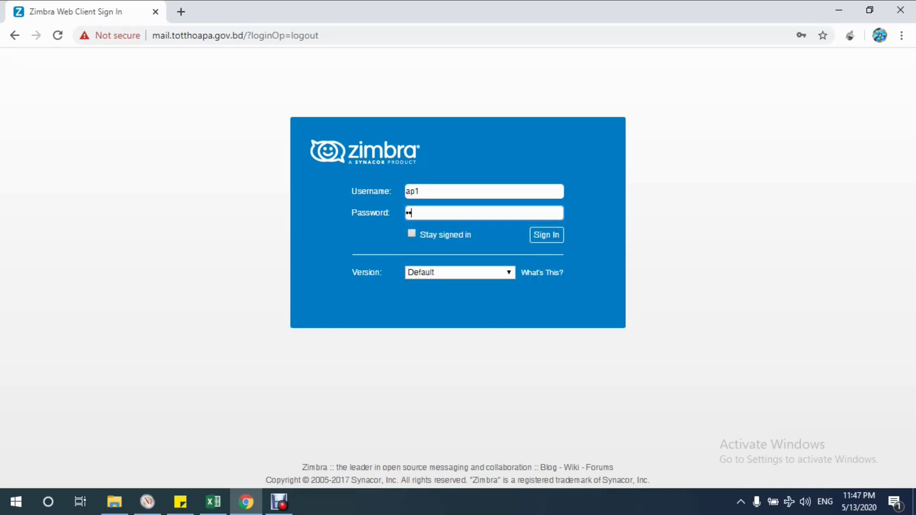
text(aaaa)
key(Return)
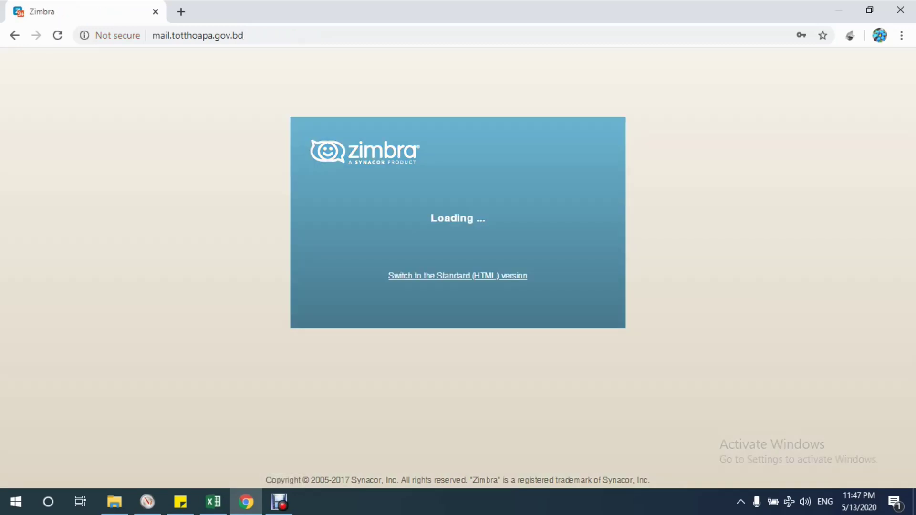
- Once the Inbox (194) loads, bring up the Debut screen recorder from the taskbar
mouse_move(280, 502)
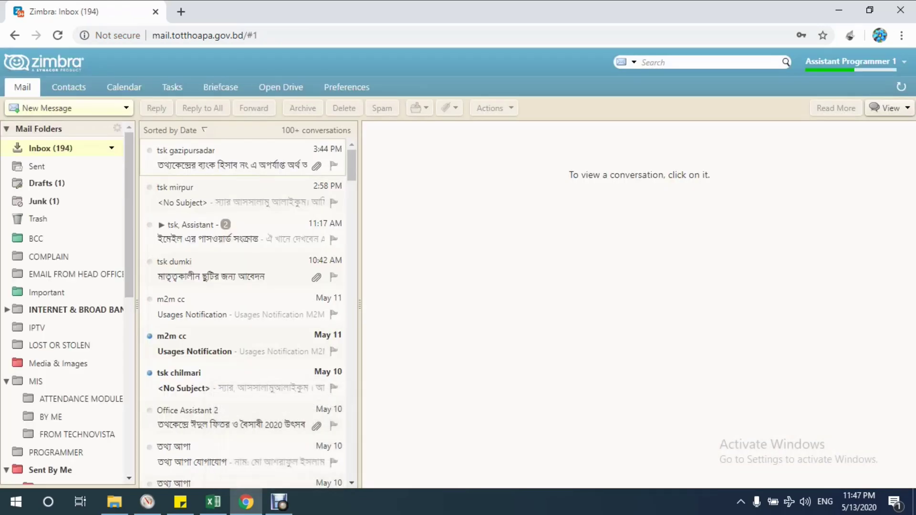
click(281, 502)
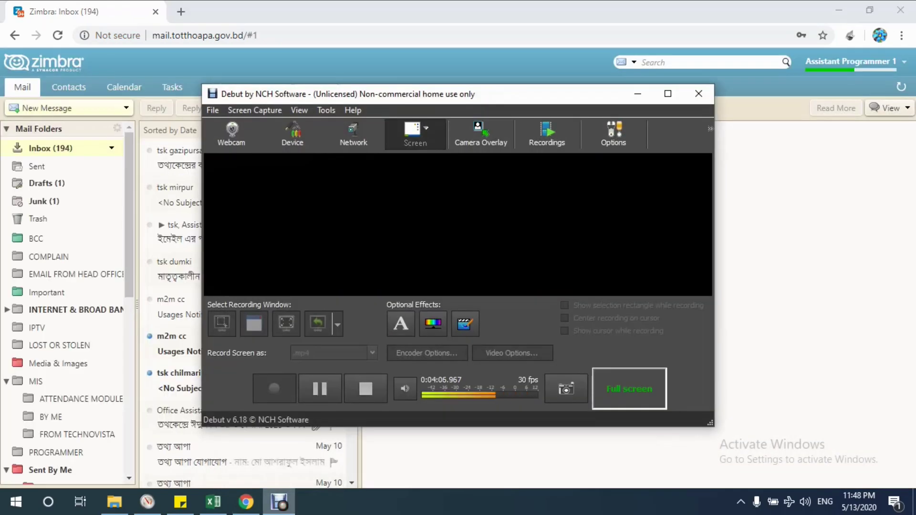